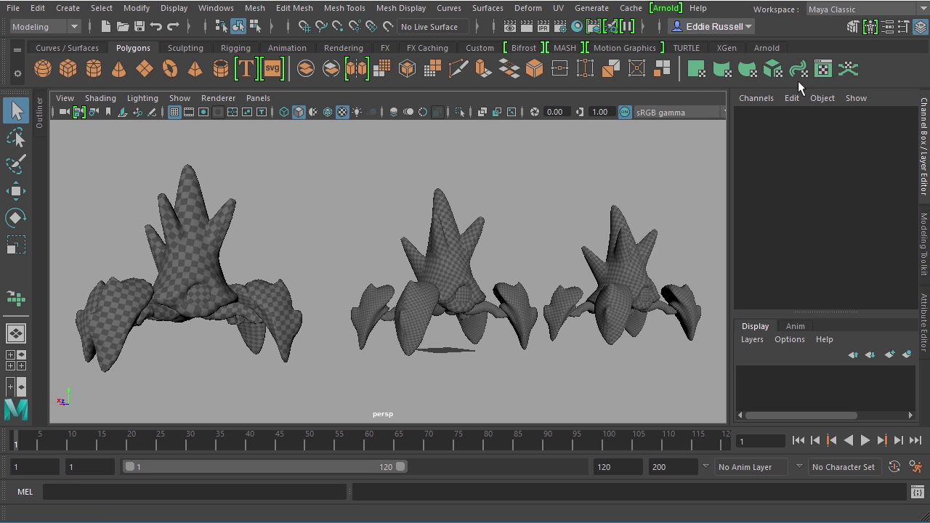
- Move the UV Editor higher and frame the view closer on the left crab, leaving nothing selected
click(825, 73)
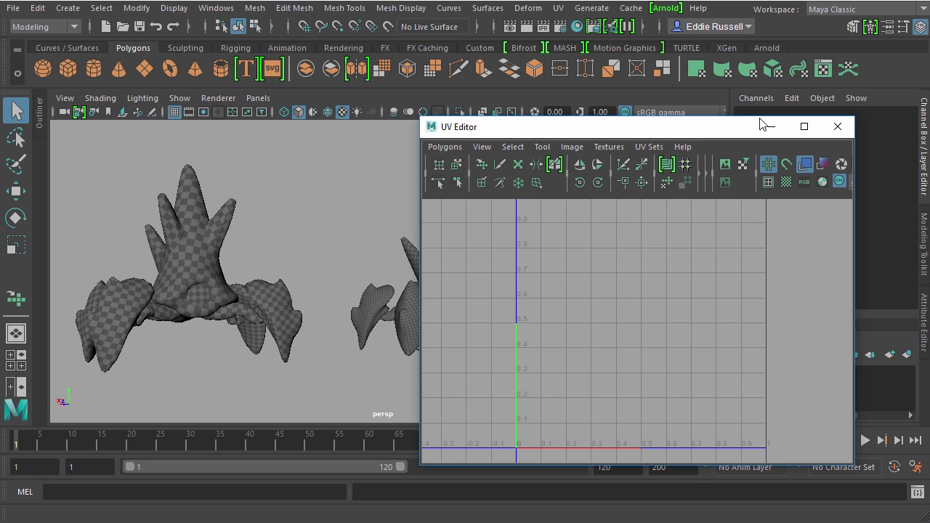
drag(718, 128, 728, 68)
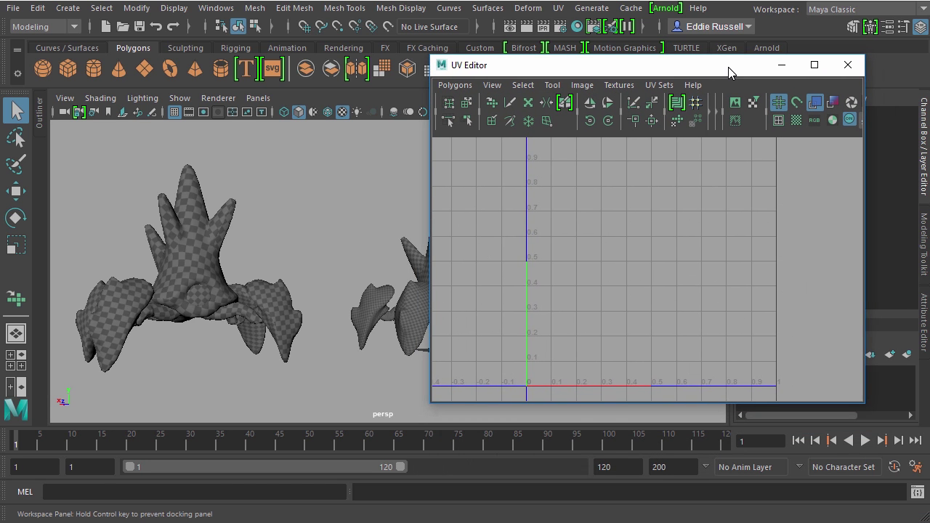
click(200, 219)
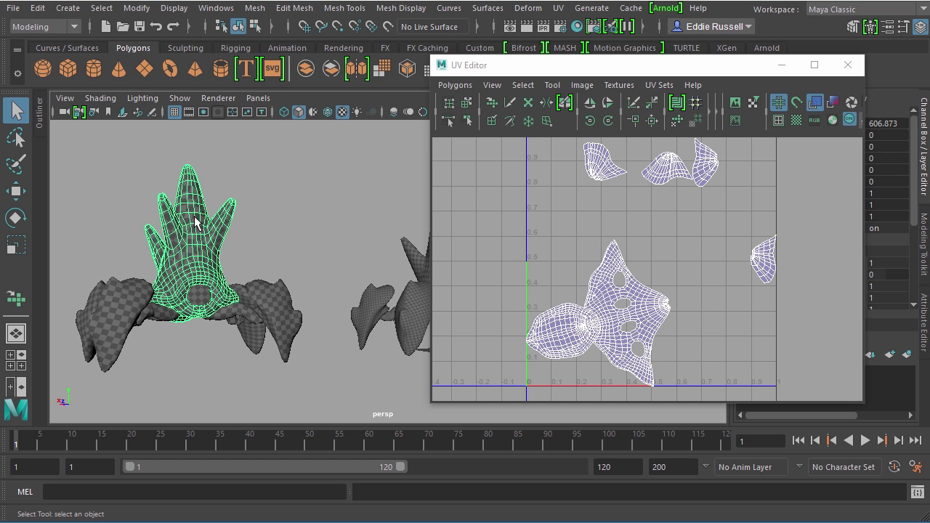
key(Up)
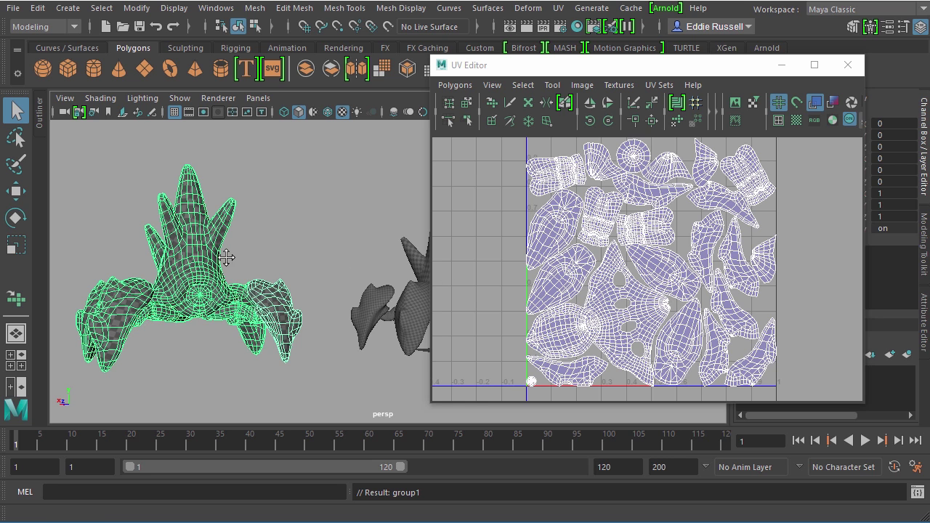
mouse_move(226, 258)
alt+mouse_down()
mouse_move(197, 243)
mouse_move(244, 269)
mouse_move(176, 257)
mouse_move(229, 262)
alt+mouse_up()
click(205, 250)
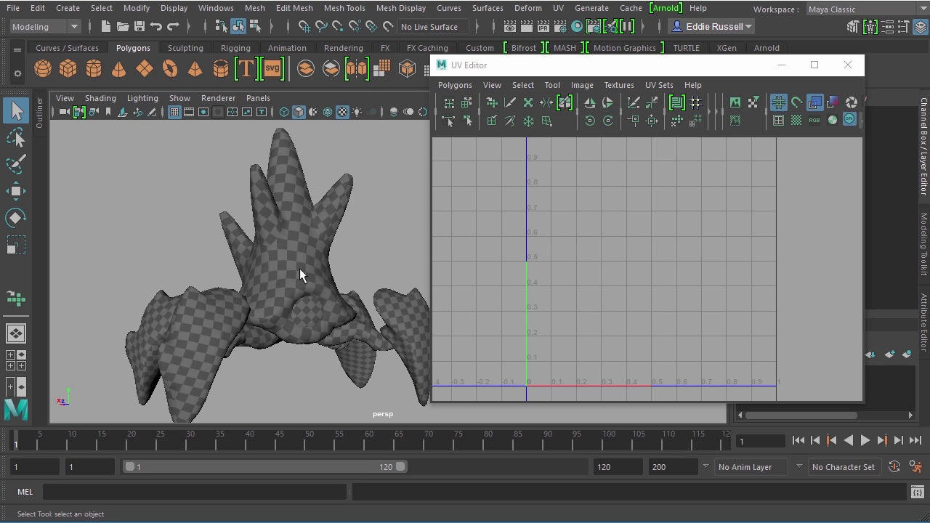
- Select the first crab's whole group and frame its packed shells inside the 0–1 tile
alt+right_drag(326, 270, 272, 268)
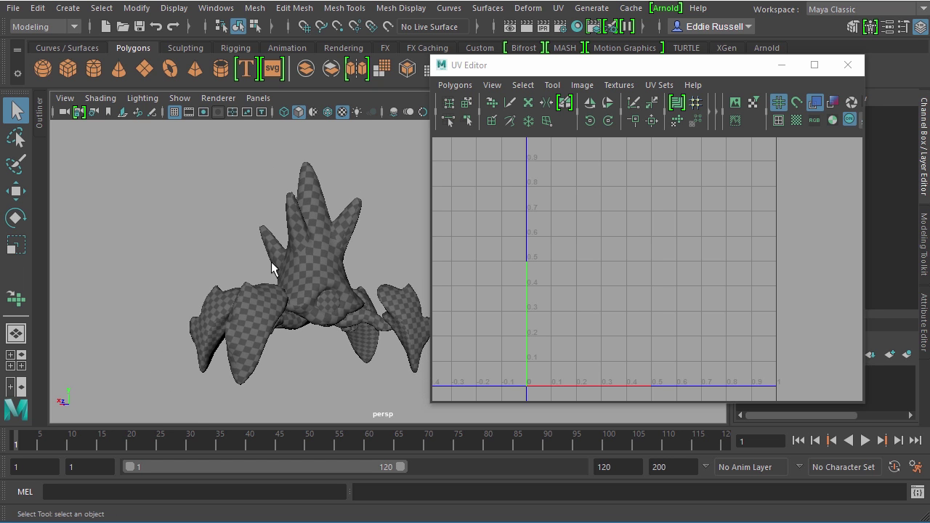
alt+middle_drag(332, 253, 253, 252)
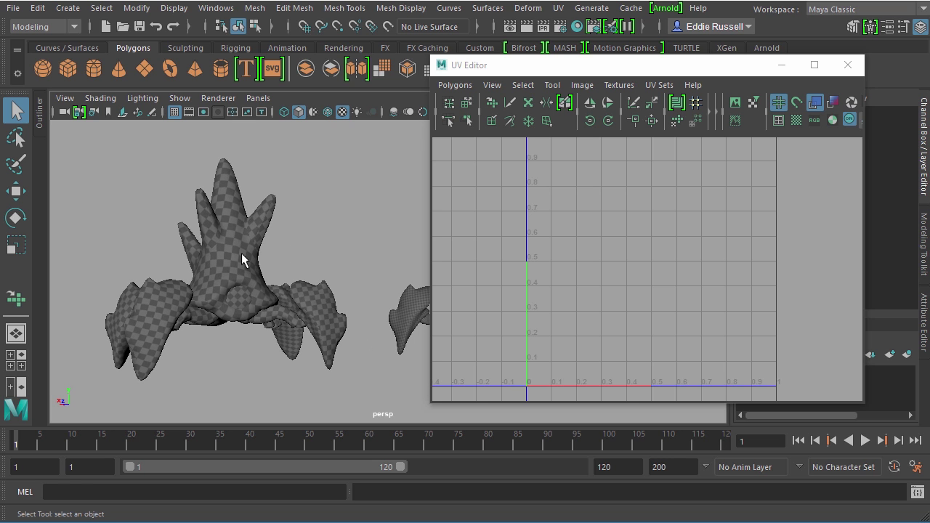
click(242, 260)
key(Up)
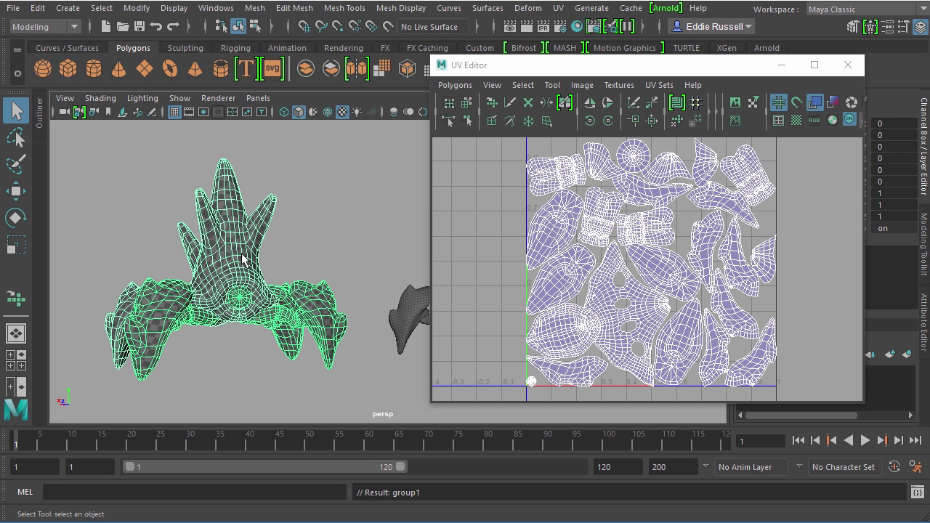
scroll(643, 234, down, 3)
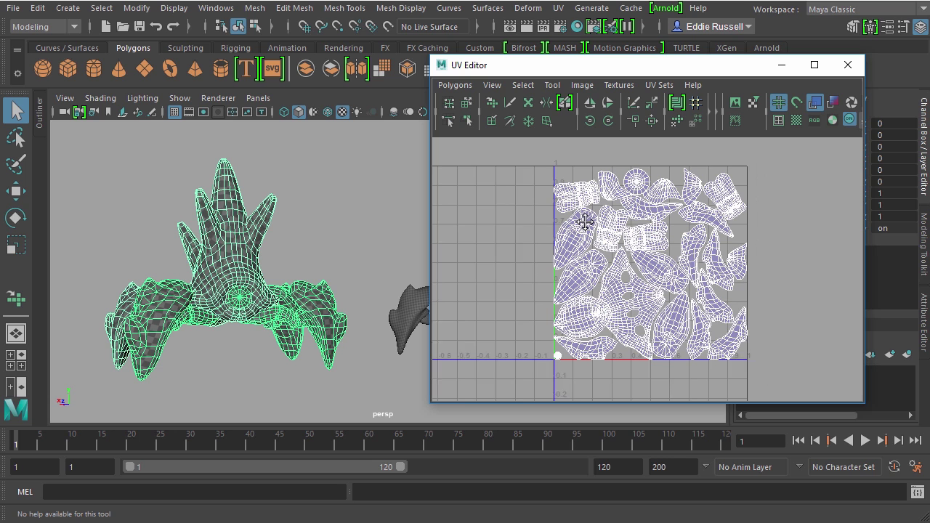
alt+middle_drag(585, 221, 555, 221)
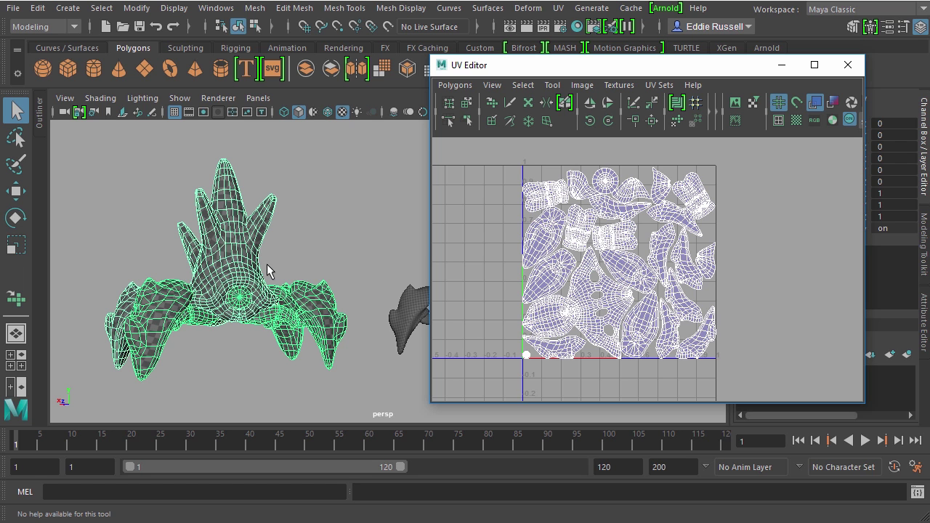
- Orbit to the central crab and select its whole group
alt+middle_drag(322, 266, 294, 259)
alt+drag(294, 259, 326, 262)
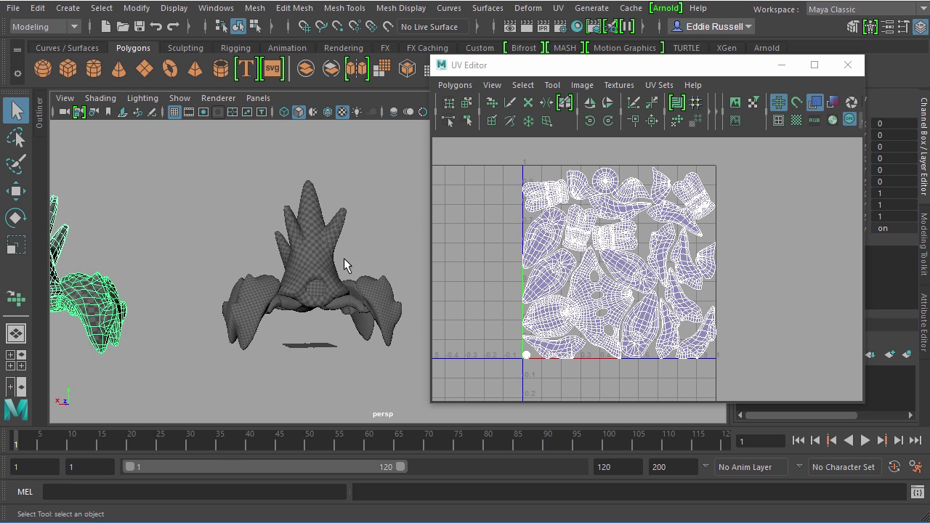
alt+drag(344, 258, 284, 257)
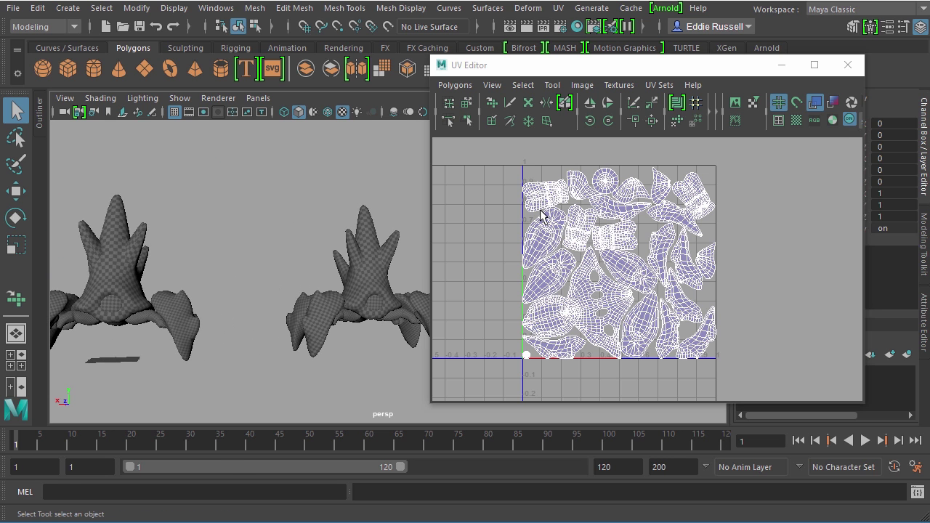
alt+drag(349, 288, 182, 284)
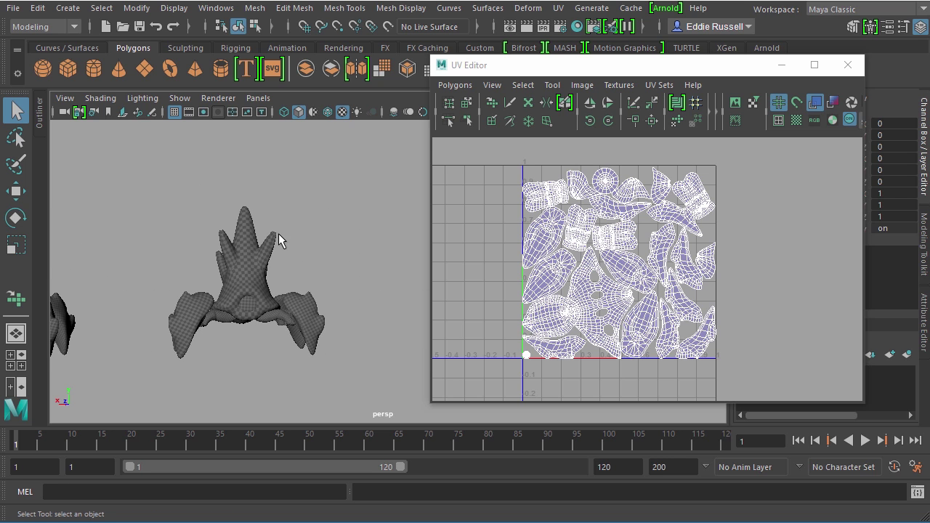
click(250, 283)
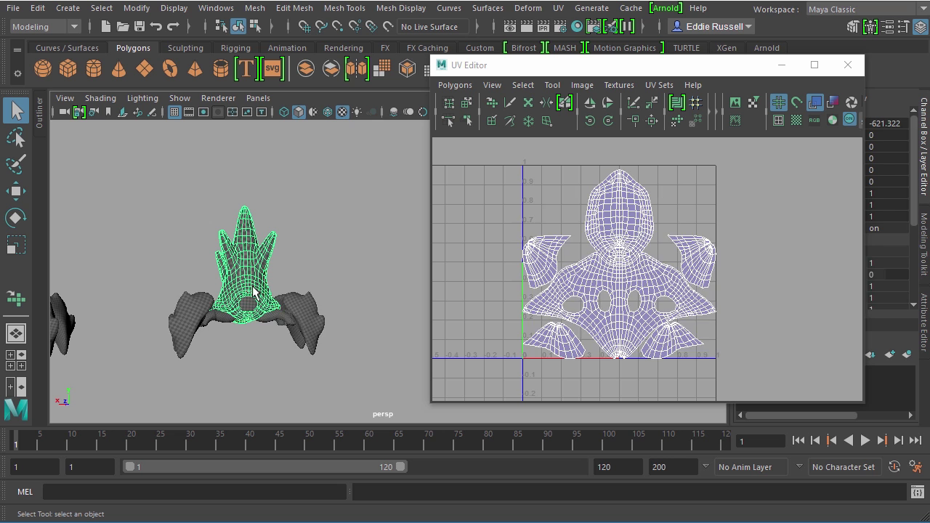
key(Up)
alt+right_drag(239, 264, 261, 305)
alt+drag(261, 305, 306, 270)
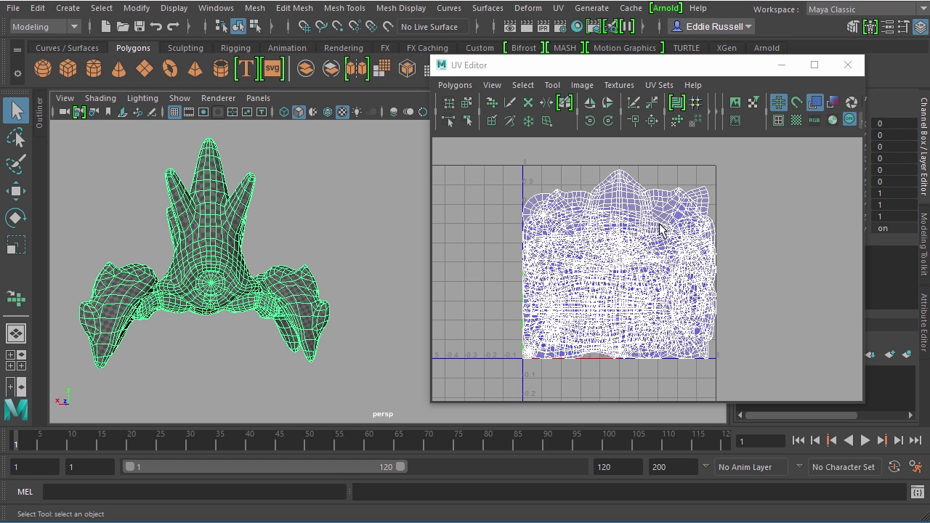
- Check the body's UVs, then select the left wing with the adjacent leg piece
click(220, 227)
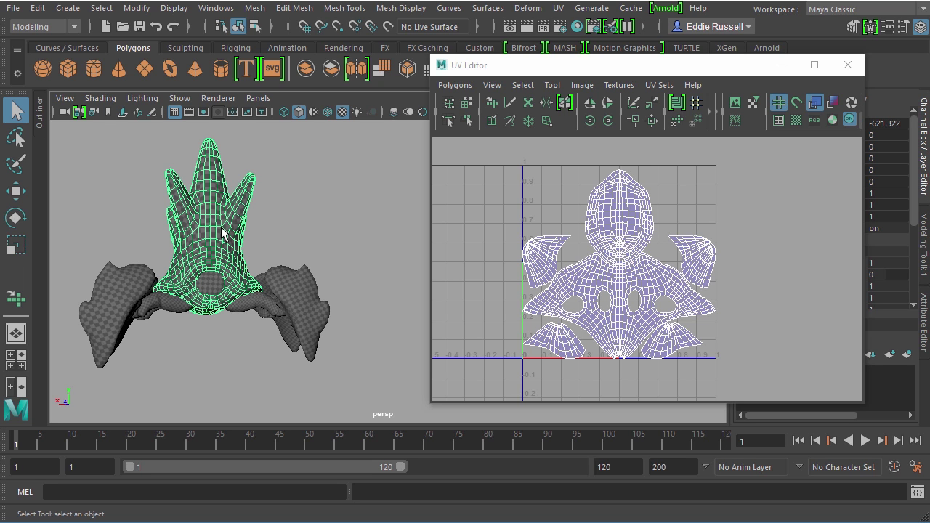
click(122, 273)
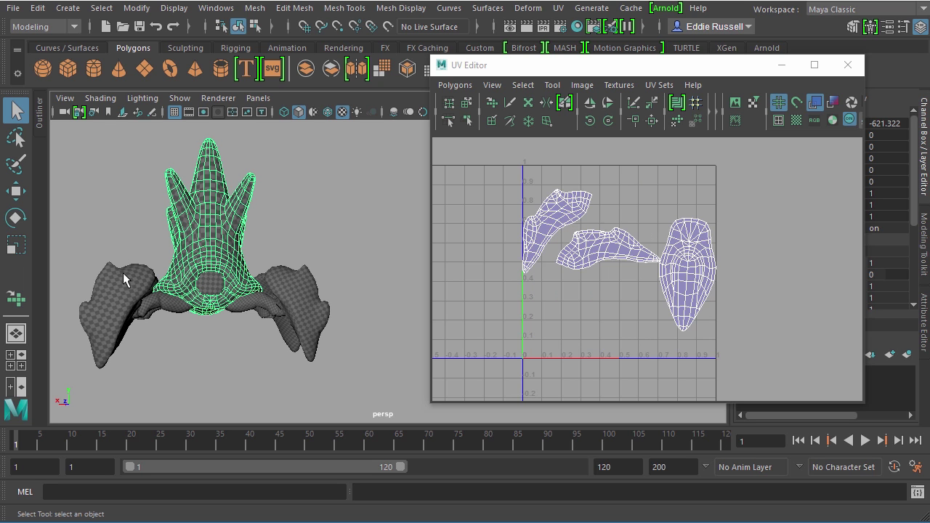
shift+click(160, 306)
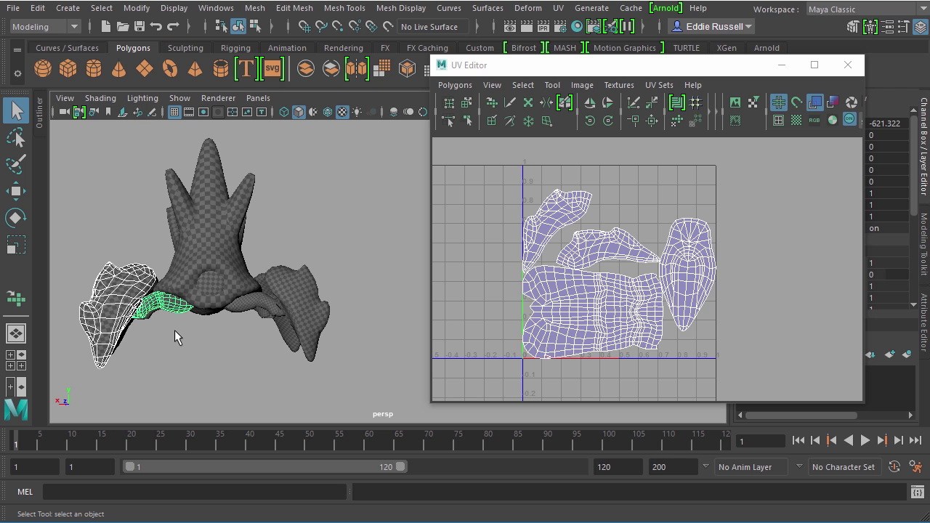
click(207, 247)
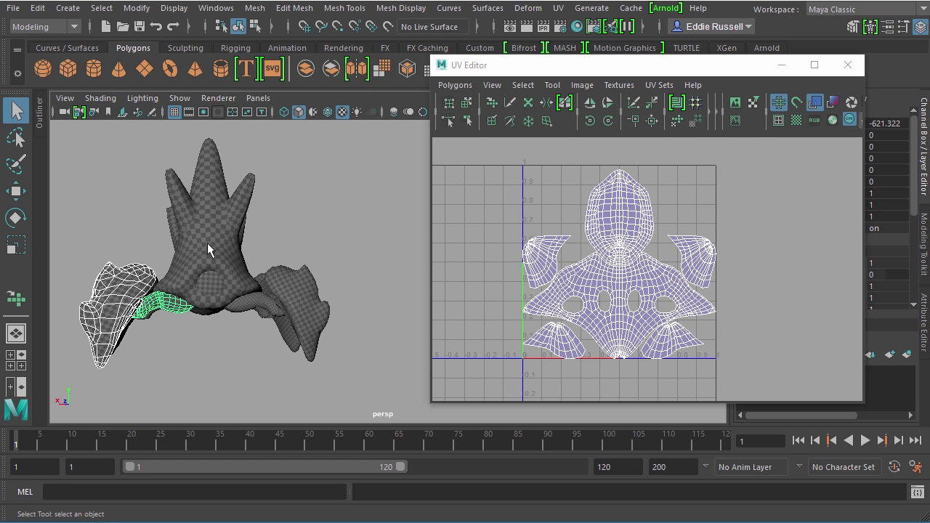
shift+click(215, 284)
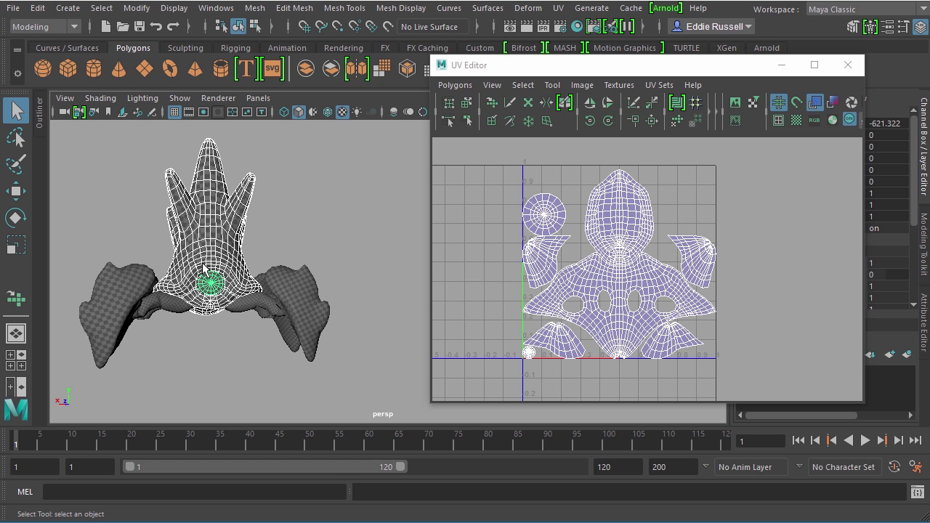
click(135, 280)
shift+click(161, 308)
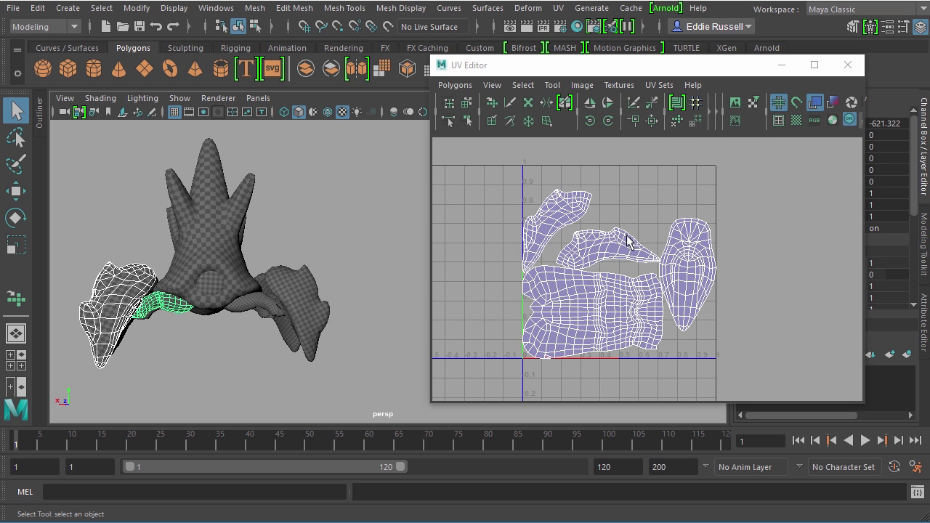
scroll(637, 261, down, 3)
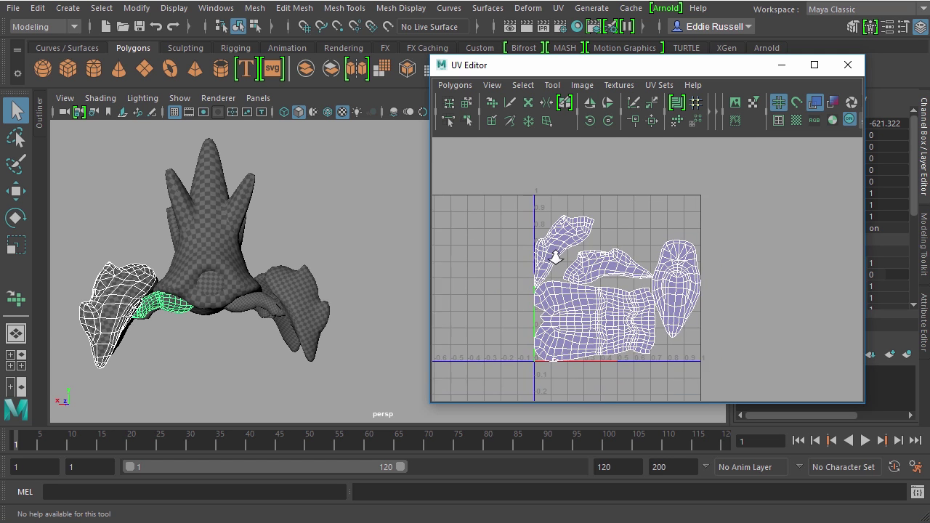
- Widen the UV Editor on both sides and centre the leg's shells in the 0–1 tile
drag(589, 71, 404, 65)
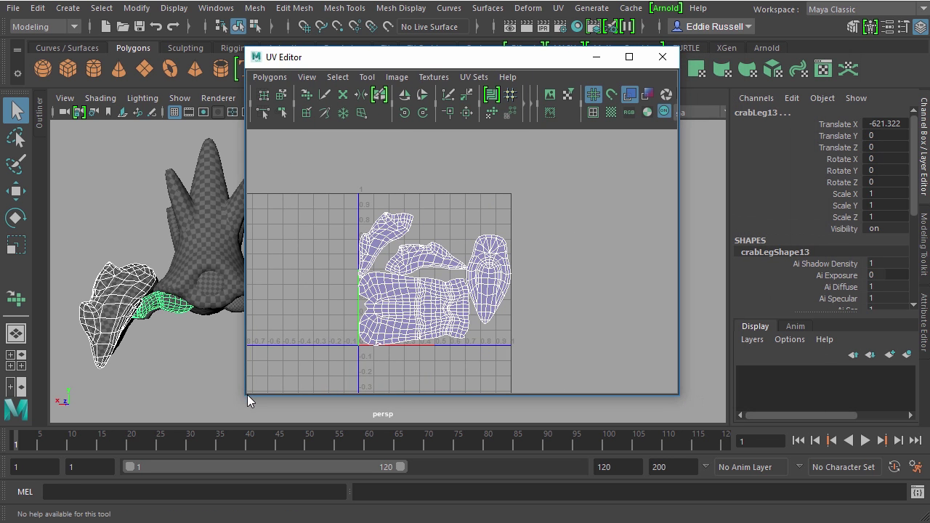
drag(247, 395, 81, 392)
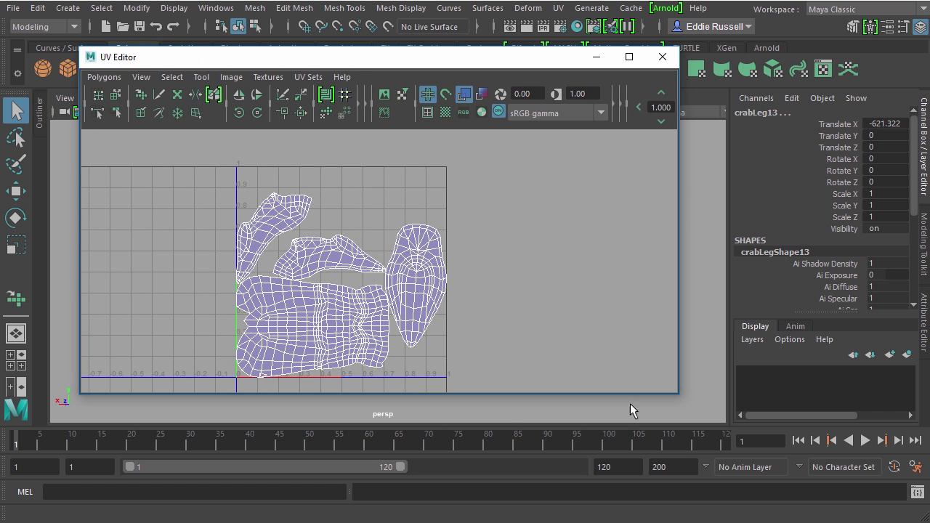
drag(683, 397, 748, 404)
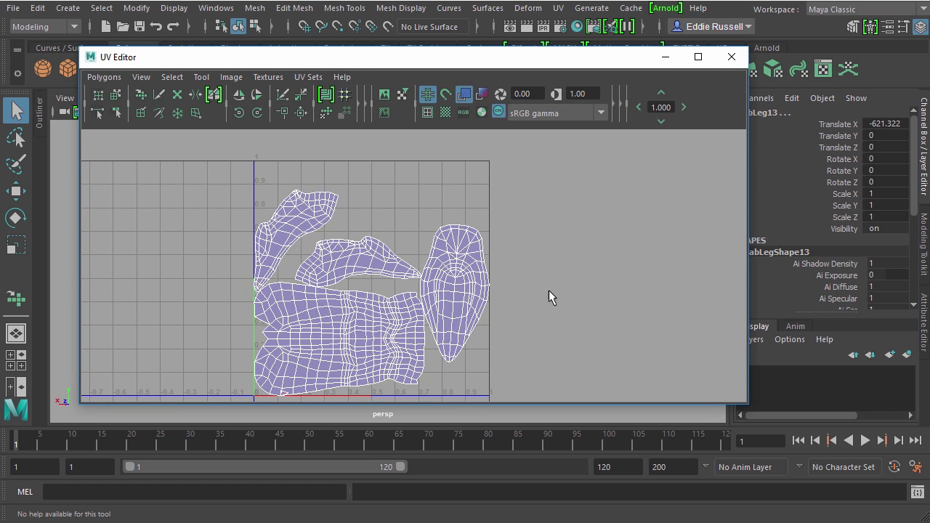
alt+middle_drag(365, 284, 426, 257)
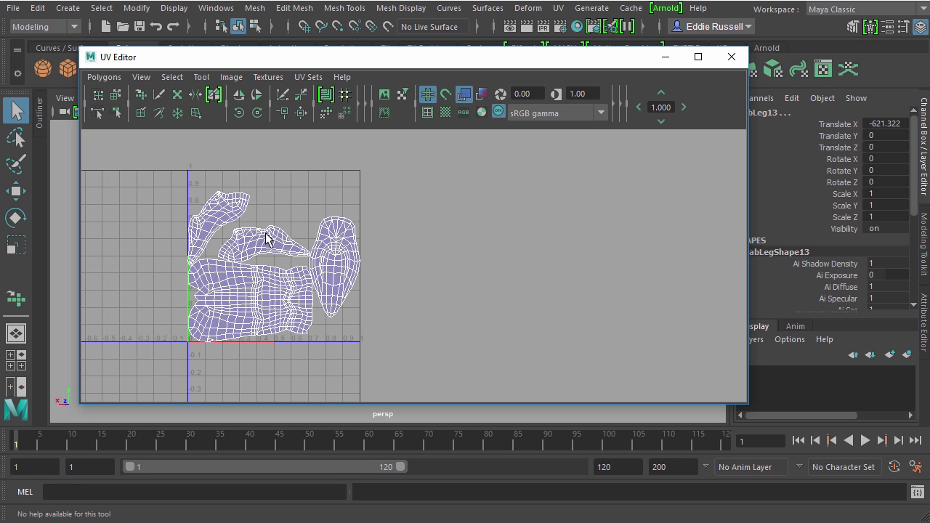
- Move all the leg's UVs one tile right into U 1–2, then return to Object Mode
right_drag(263, 239, 303, 237)
click(156, 178)
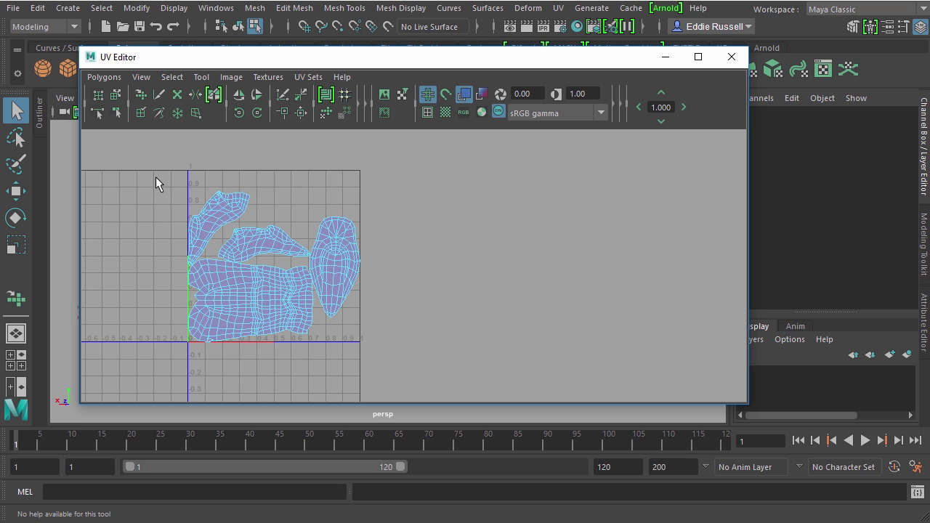
drag(156, 178, 381, 366)
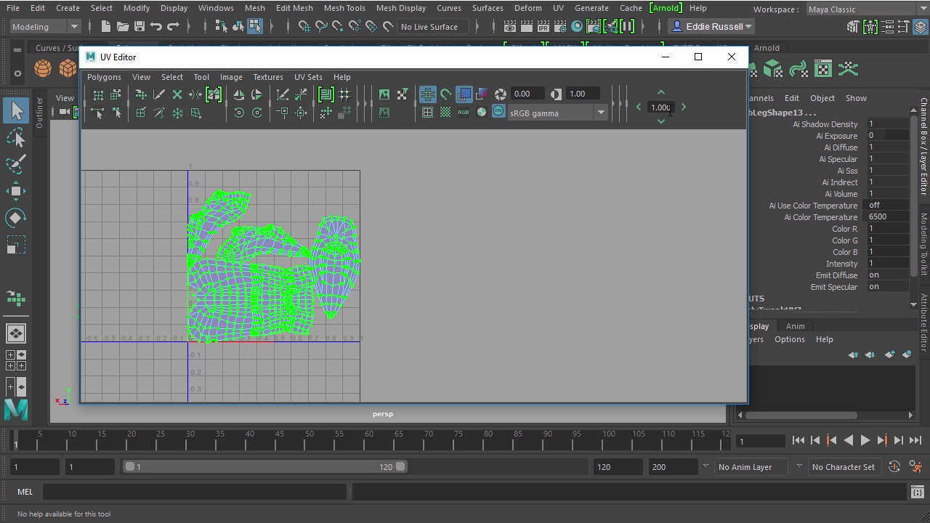
drag(673, 109, 652, 109)
click(683, 107)
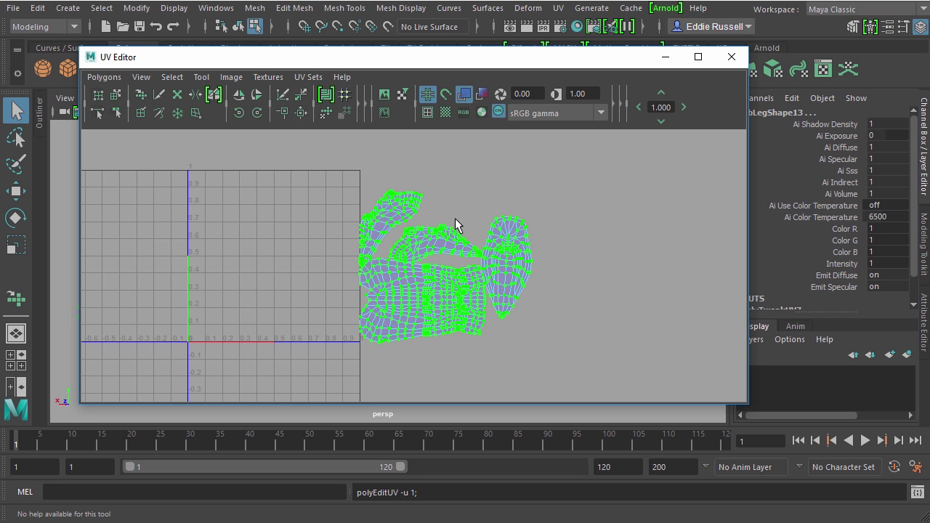
scroll(455, 225, down, 2)
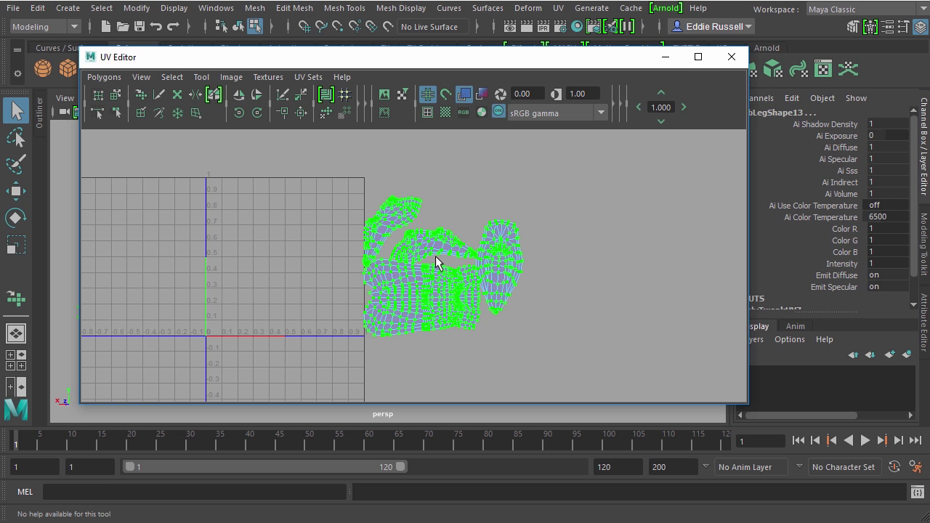
drag(401, 60, 580, 73)
right_drag(217, 211, 287, 191)
- Select the crab's body, disc, arm and head pieces
click(213, 216)
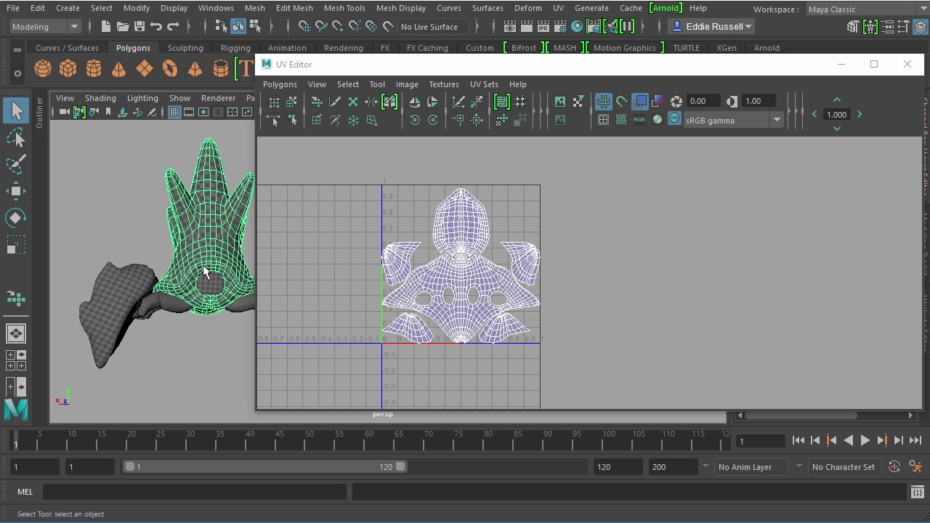
shift+click(209, 281)
shift+click(136, 303)
shift+click(136, 305)
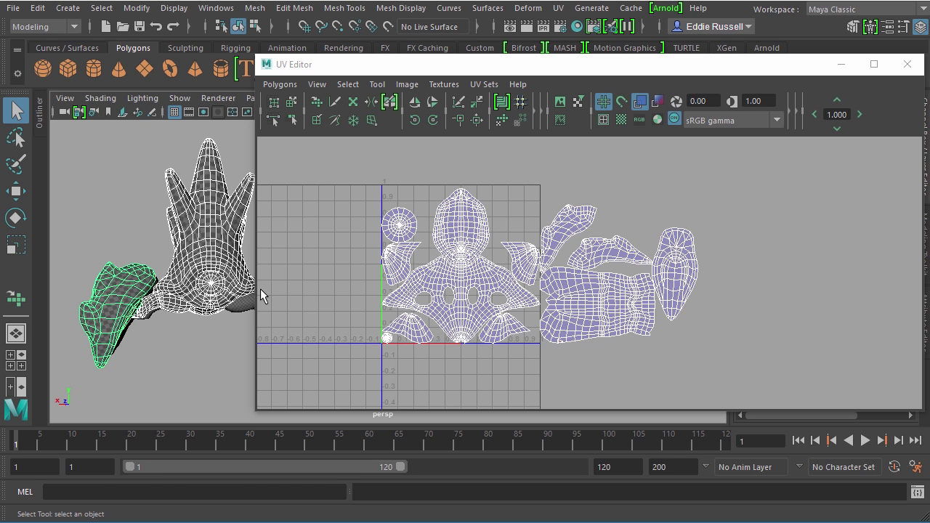
alt+drag(172, 285, 267, 264)
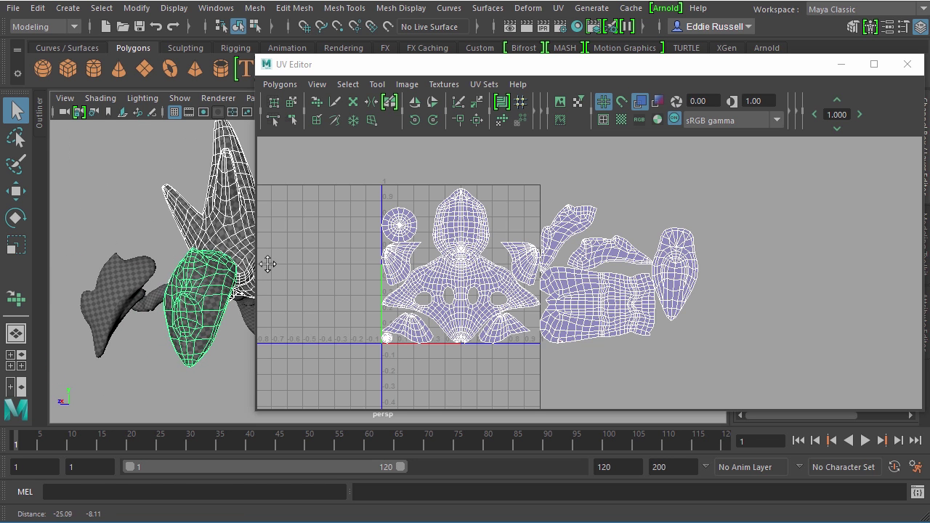
- Move all of the claw's UVs two tiles right of the 0–1 square
click(164, 301)
right_drag(472, 269, 534, 268)
drag(353, 209, 565, 336)
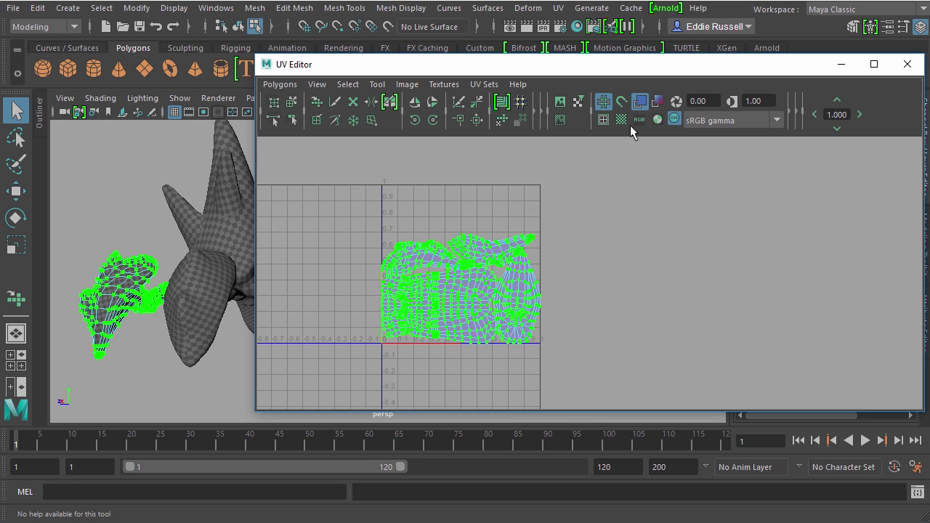
click(859, 115)
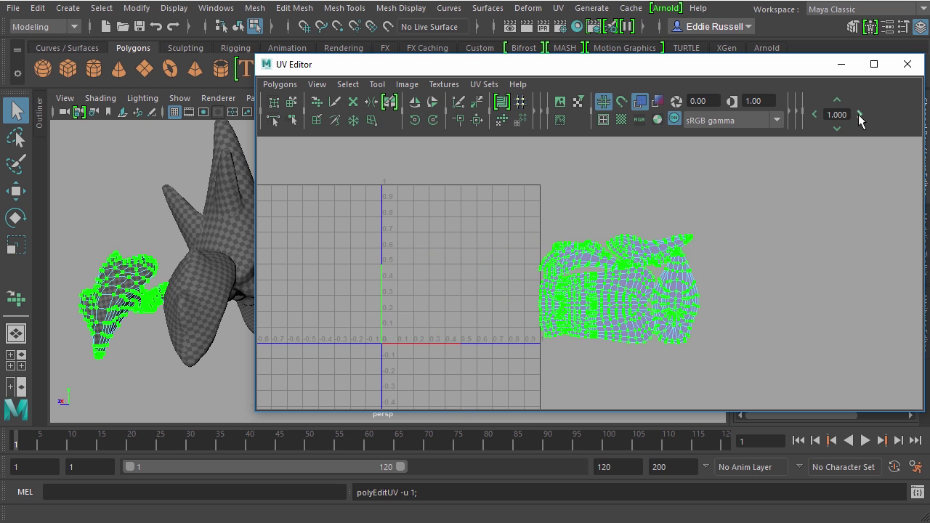
click(859, 115)
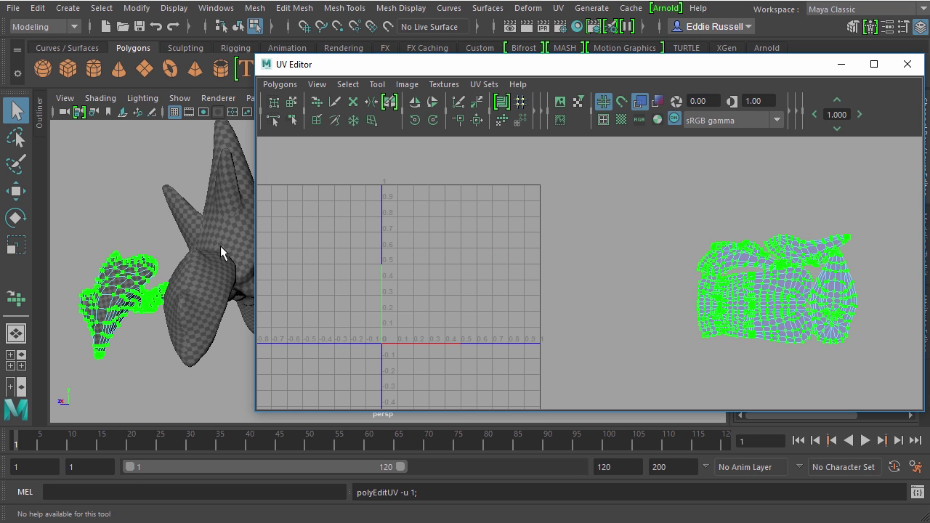
right_drag(217, 245, 303, 168)
- Move two leg pieces' UVs three tiles right, then return to Object Mode
mouse_move(217, 266)
alt+mouse_down()
mouse_move(104, 239)
mouse_move(169, 274)
mouse_move(210, 260)
mouse_move(215, 279)
alt+mouse_up()
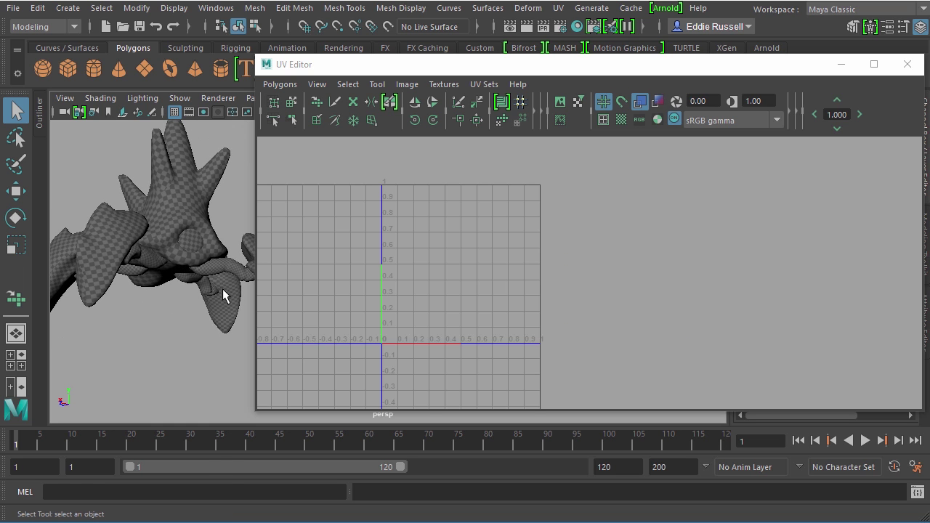
click(223, 294)
shift+click(200, 286)
right_click(419, 249)
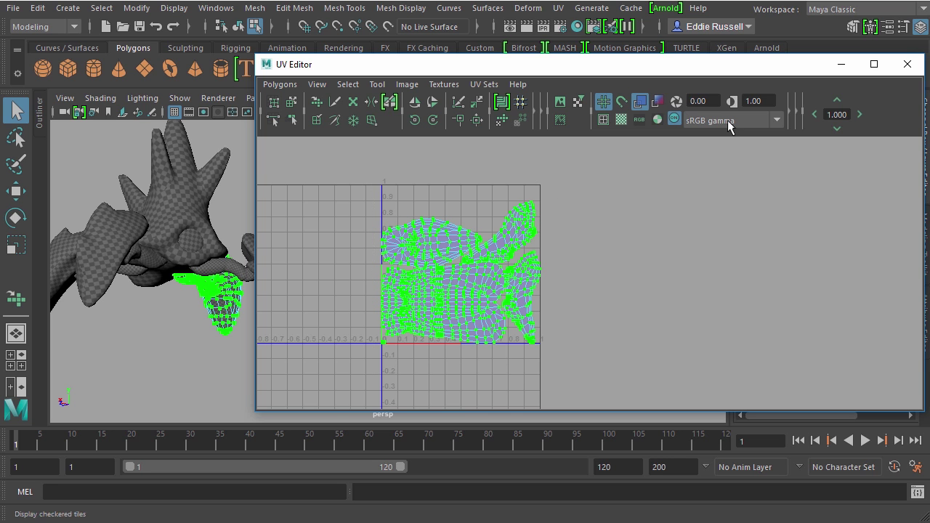
click(859, 115)
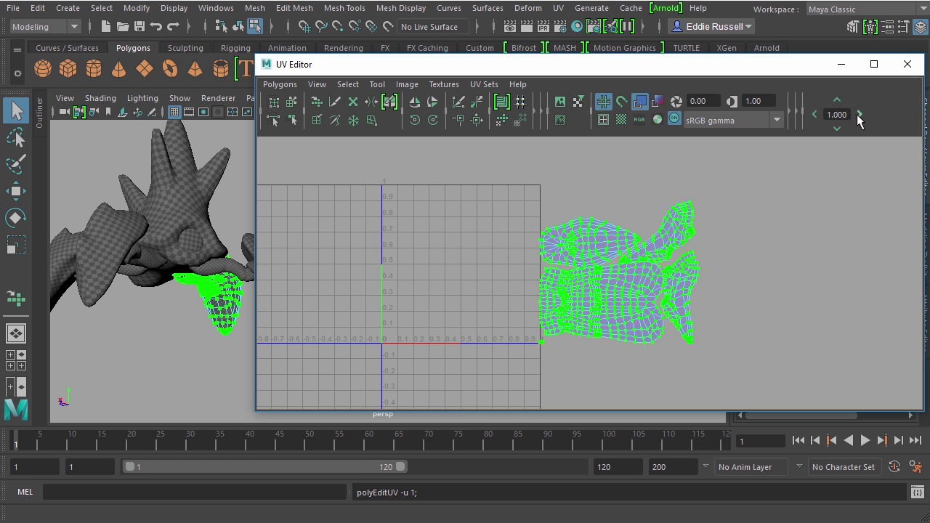
click(859, 115)
click(859, 115)
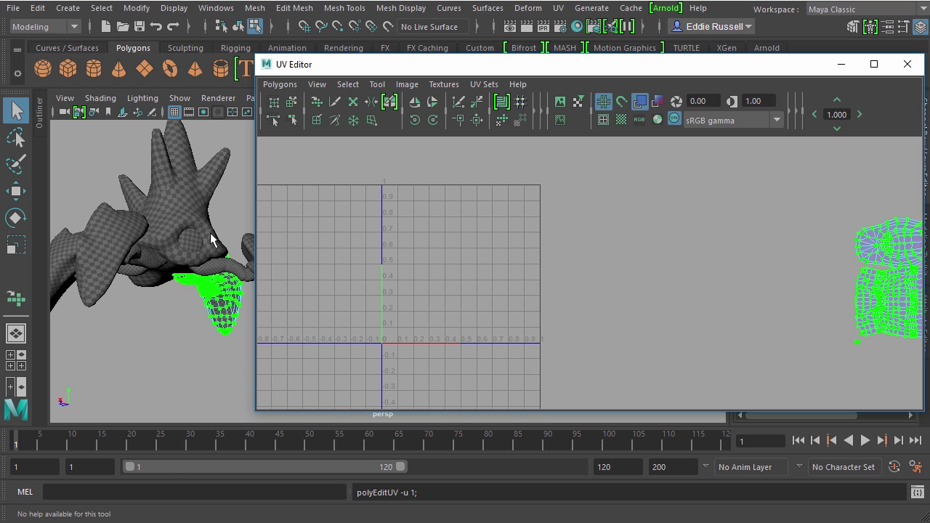
right_drag(211, 239, 218, 221)
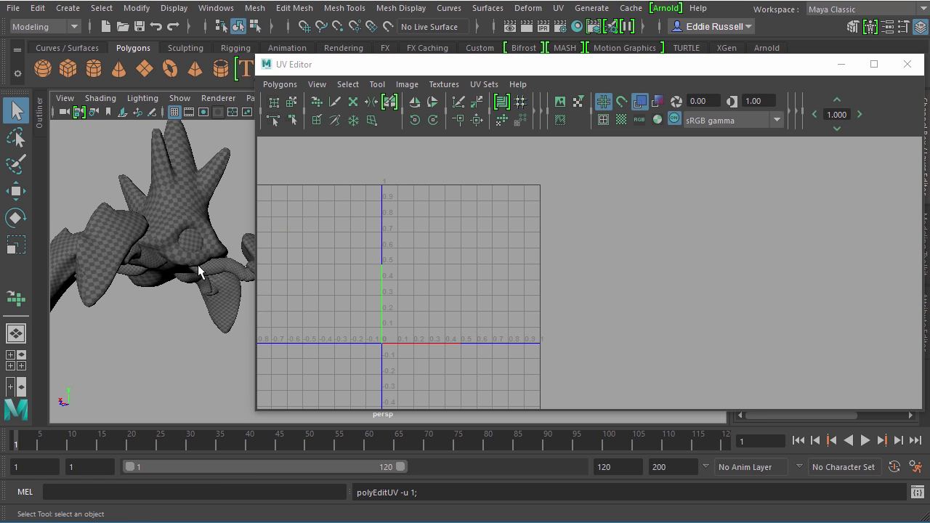
- Deselect the arm and zoom the UV view out to show limb shells across the right-hand tiles
alt+drag(191, 265, 184, 288)
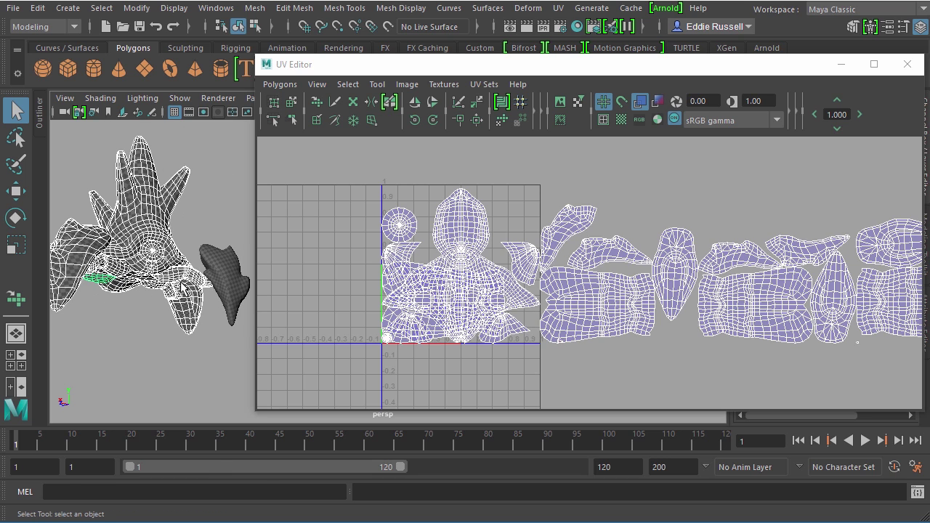
shift+click(197, 279)
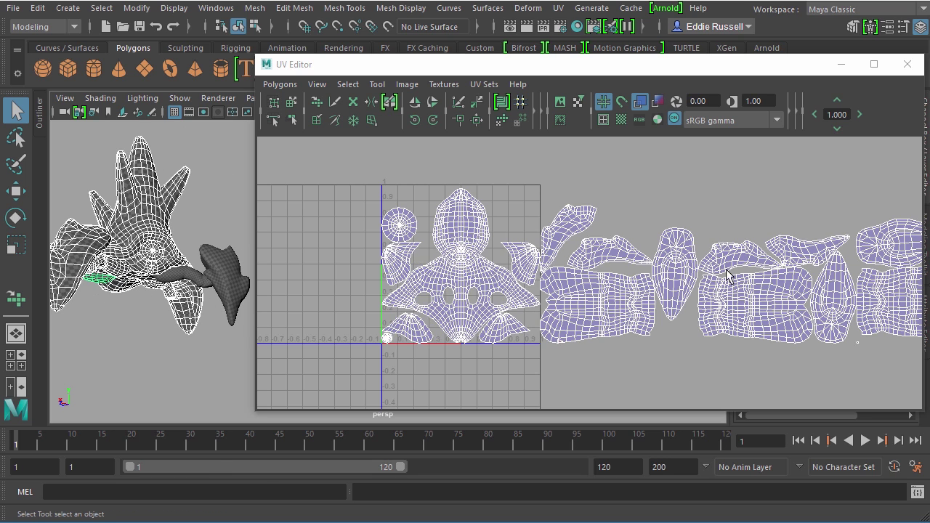
alt+middle_drag(729, 274, 629, 266)
alt+right_drag(622, 266, 541, 270)
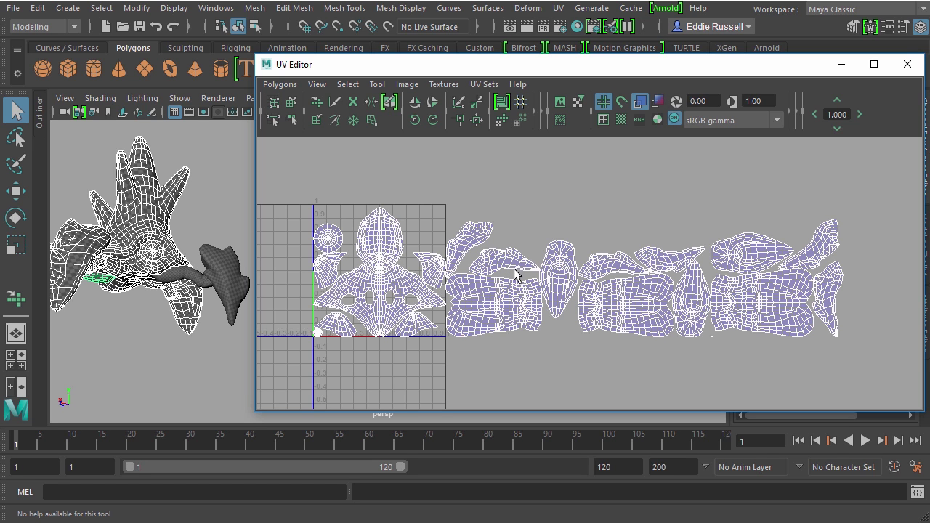
click(212, 283)
- Select the strip, fin and both side fin pieces to show their shells across the first two tiles
click(199, 282)
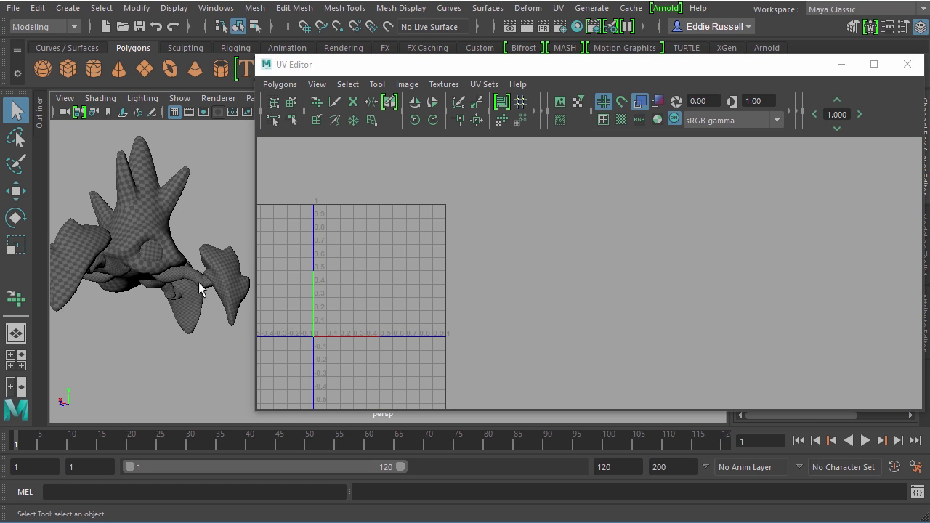
shift+click(217, 278)
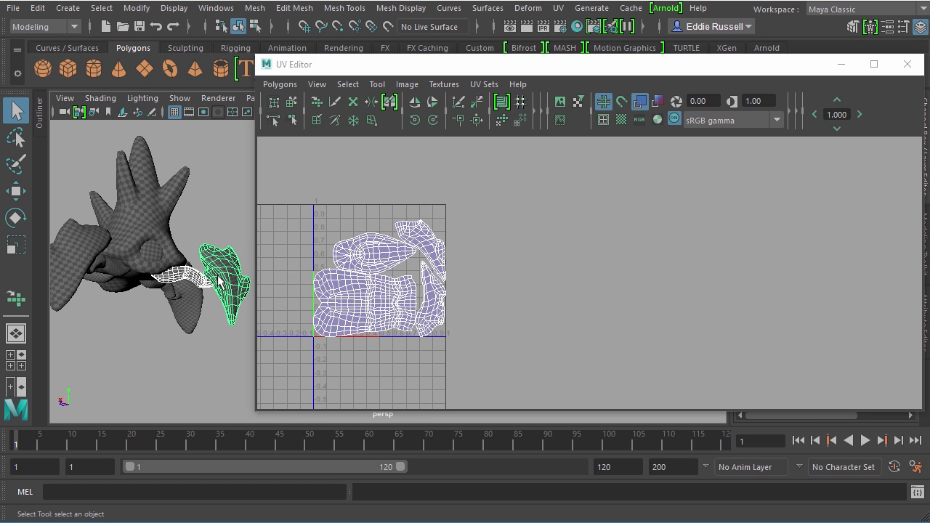
alt+drag(163, 282, 165, 262)
alt+middle_drag(165, 262, 157, 258)
alt+drag(158, 258, 133, 247)
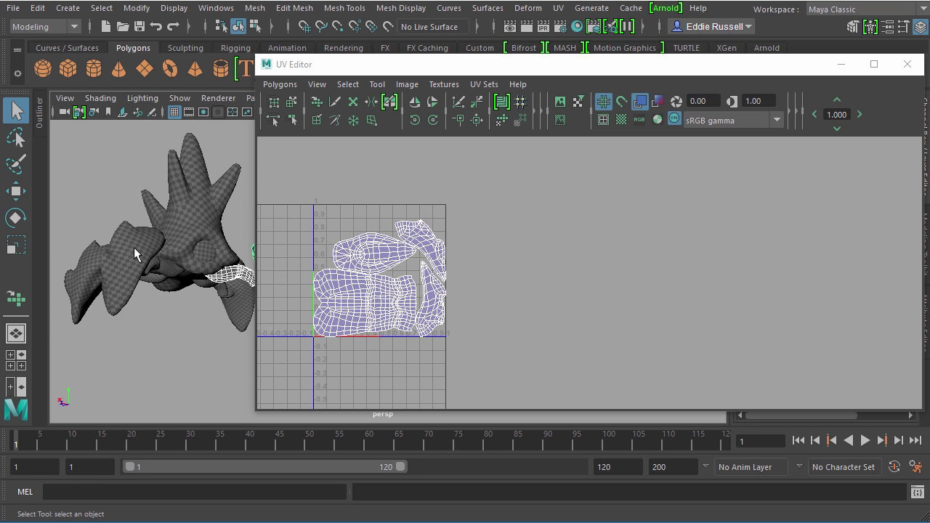
shift+click(135, 247)
shift+click(172, 272)
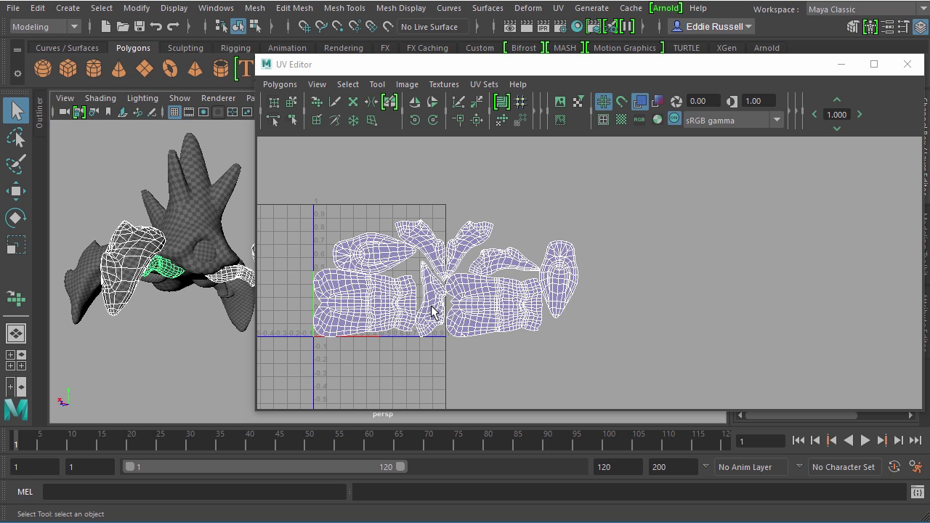
- Select the two matching leg pieces, with twin shells in 0–1 and U 1–2, and reframe the creature
click(167, 271)
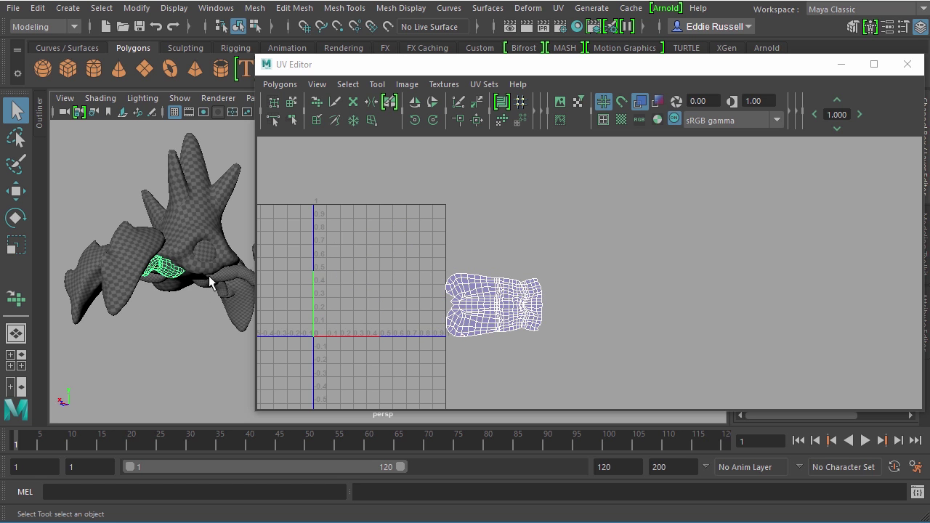
shift+click(212, 283)
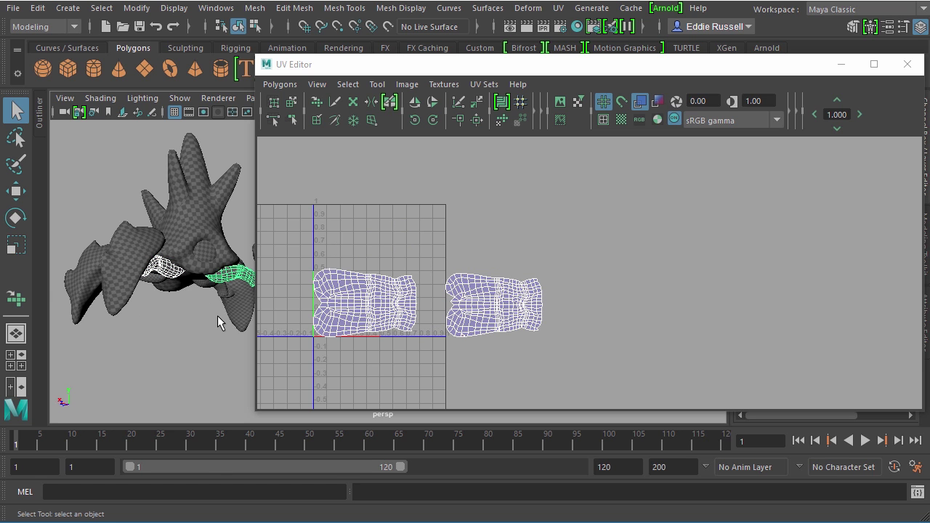
alt+drag(217, 316, 210, 266)
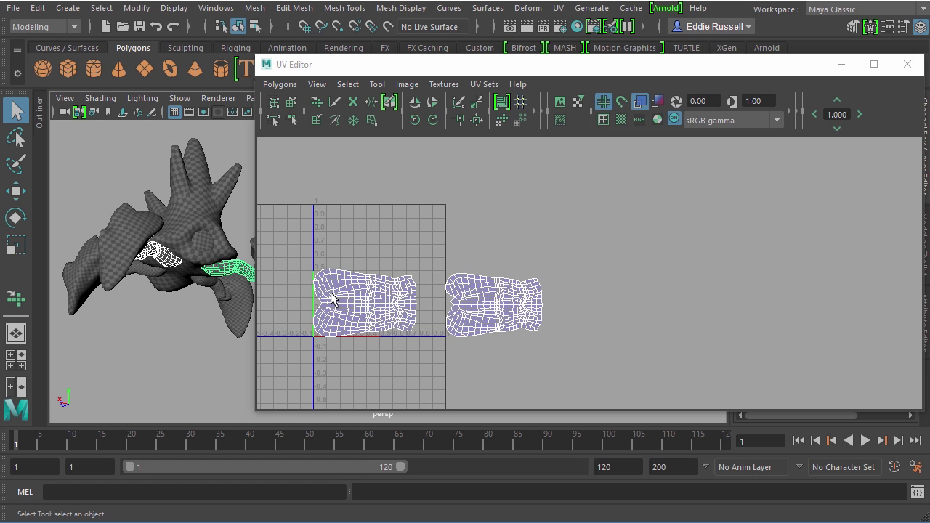
alt+middle_drag(176, 213, 111, 226)
alt+drag(110, 225, 157, 245)
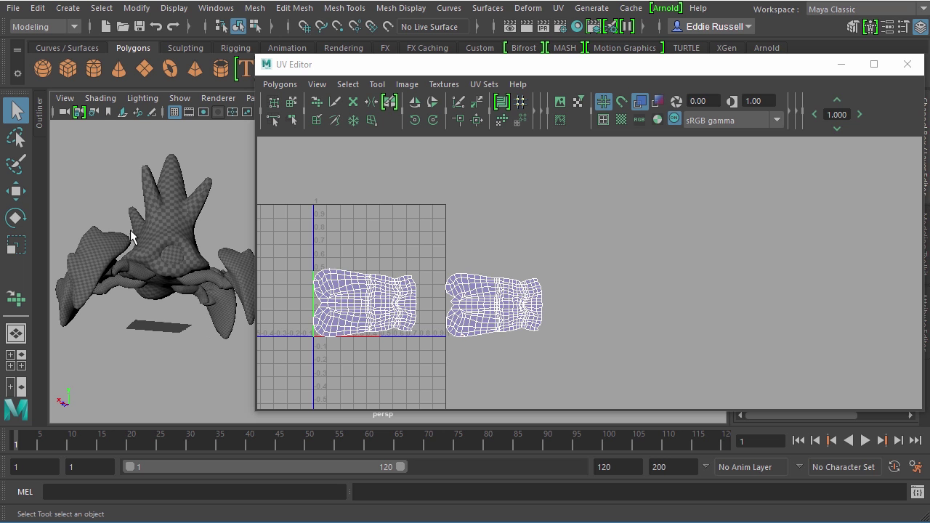
- Select all the crab meshes, move the UV Editor up-left, and pan to the row of limb shells
click(153, 212)
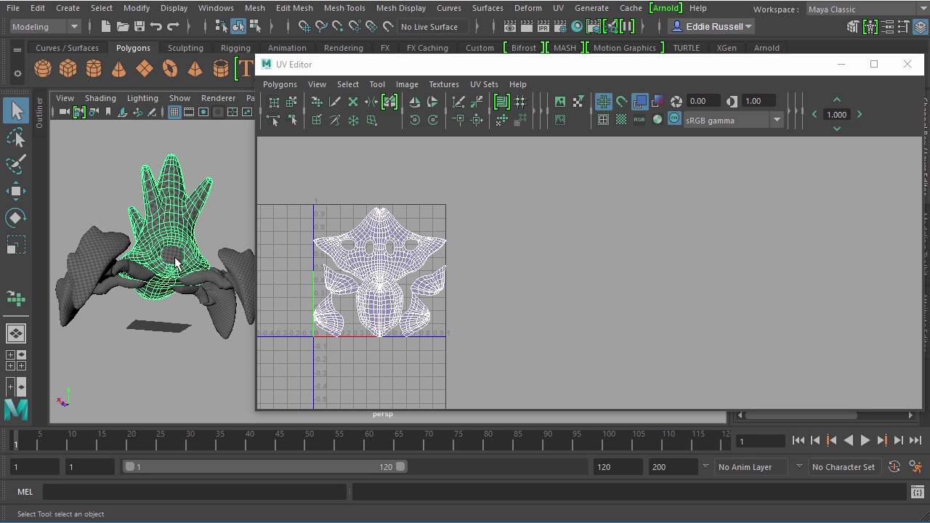
shift+click(177, 258)
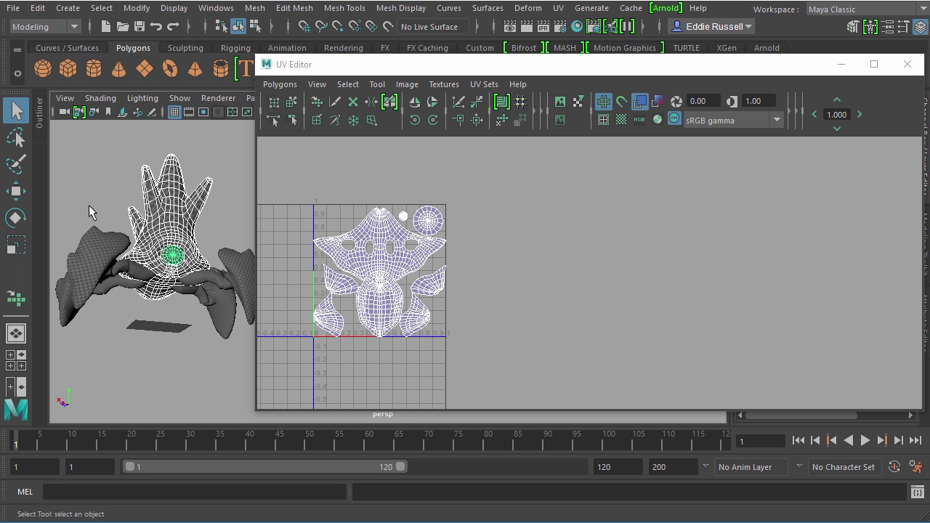
drag(89, 205, 231, 349)
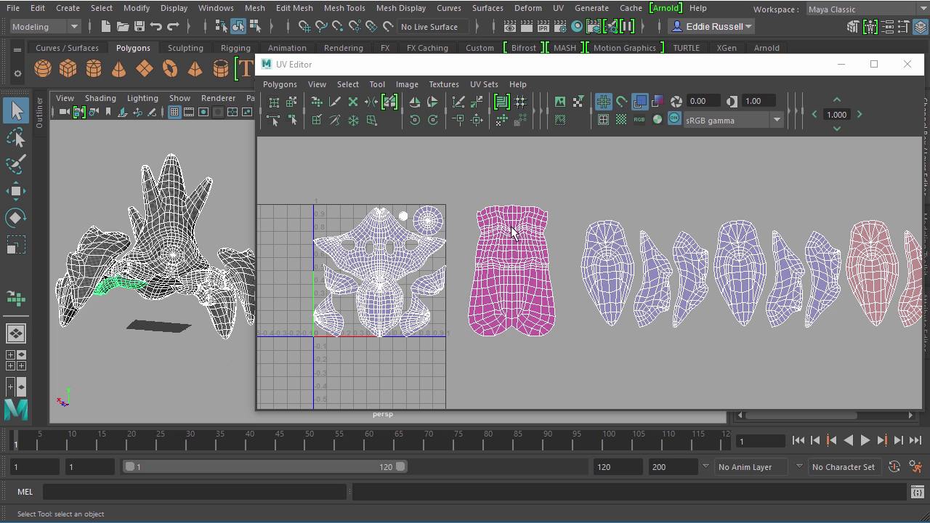
click(594, 71)
drag(593, 71, 483, 61)
scroll(506, 252, down, 3)
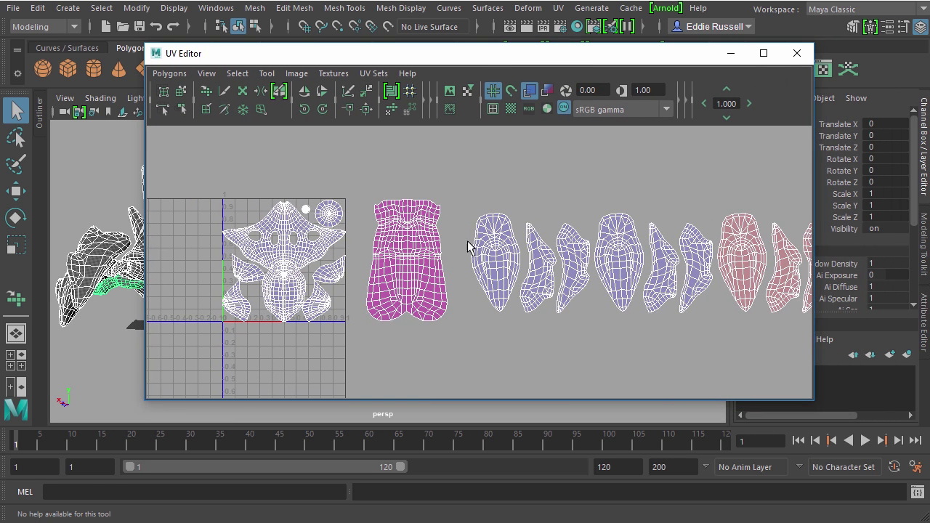
alt+middle_drag(539, 265, 518, 265)
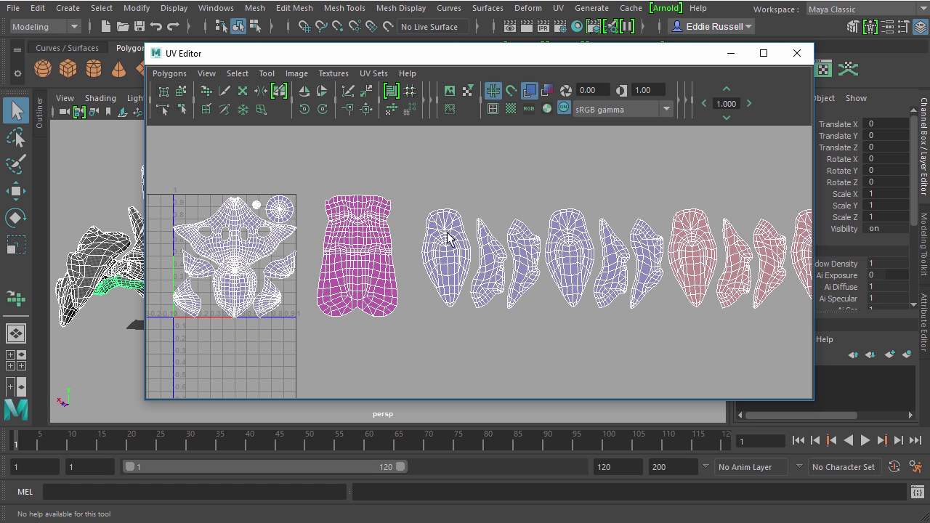
alt+middle_drag(473, 241, 343, 238)
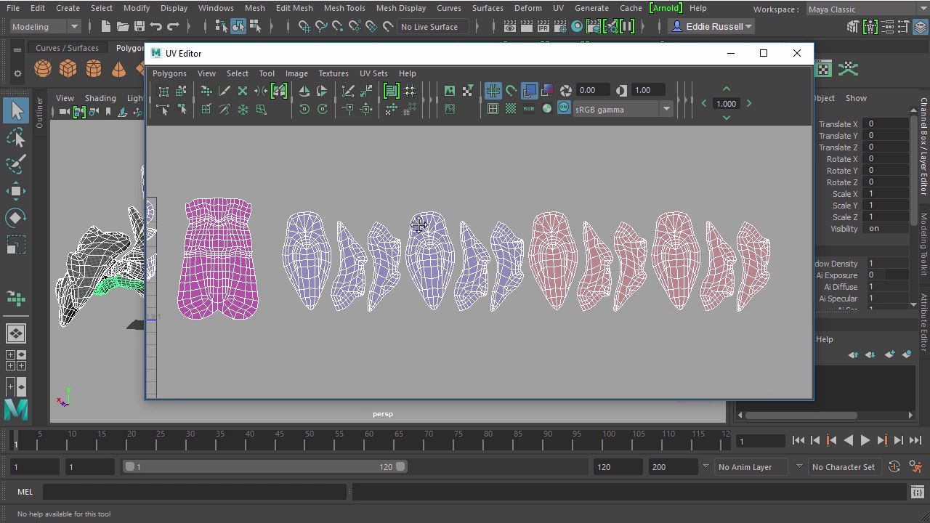
alt+middle_drag(430, 231, 410, 229)
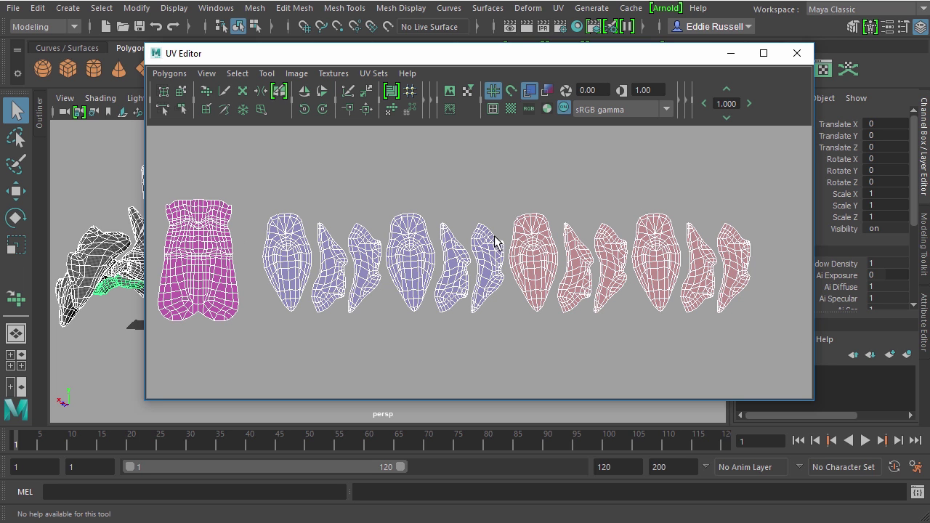
- Select all four crab leg pieces so their shells appear in the UV Editor
click(74, 314)
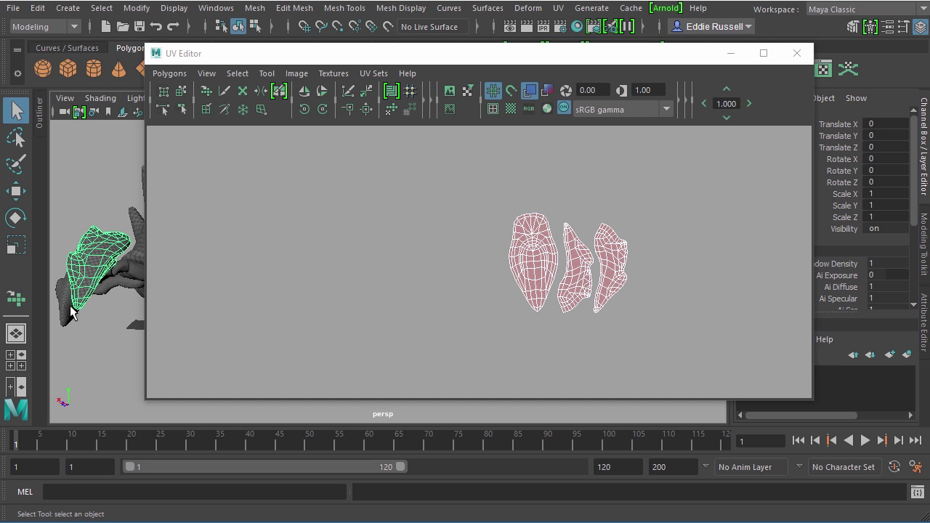
shift+click(76, 312)
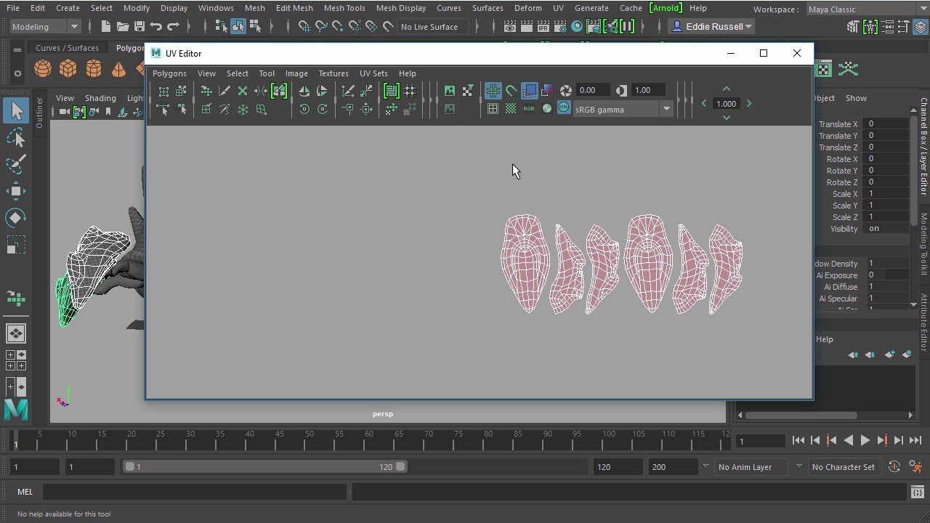
drag(396, 58, 490, 59)
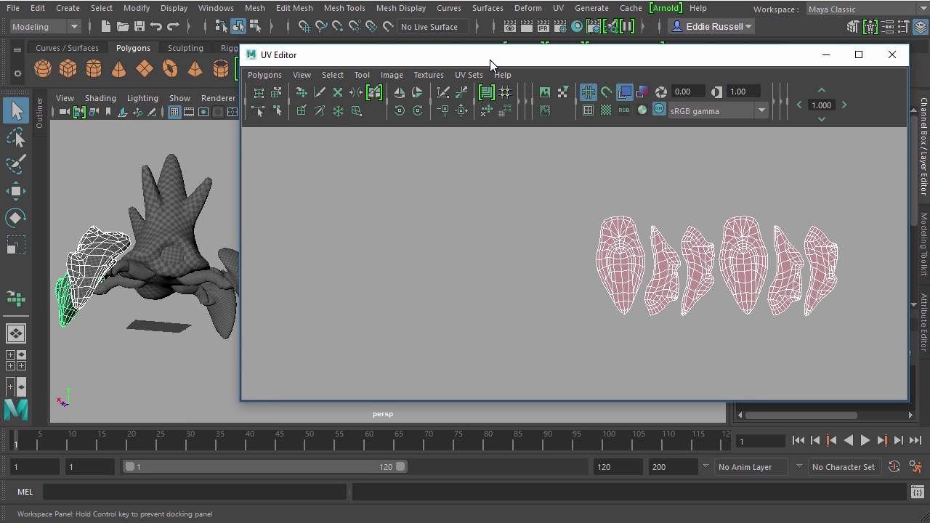
shift+click(227, 279)
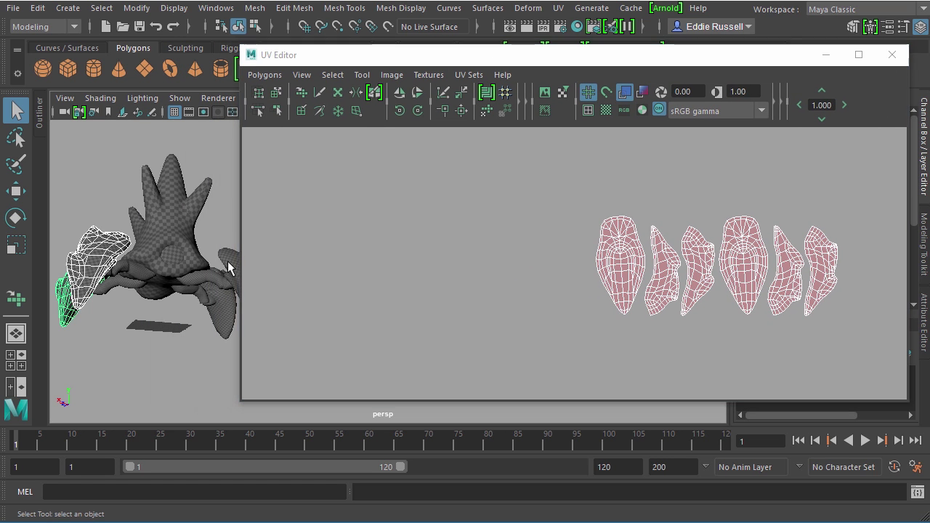
shift+click(222, 305)
- Frame the row of twelve leg shells, six blue and six pink, in the UV view
alt+middle_drag(546, 248, 508, 226)
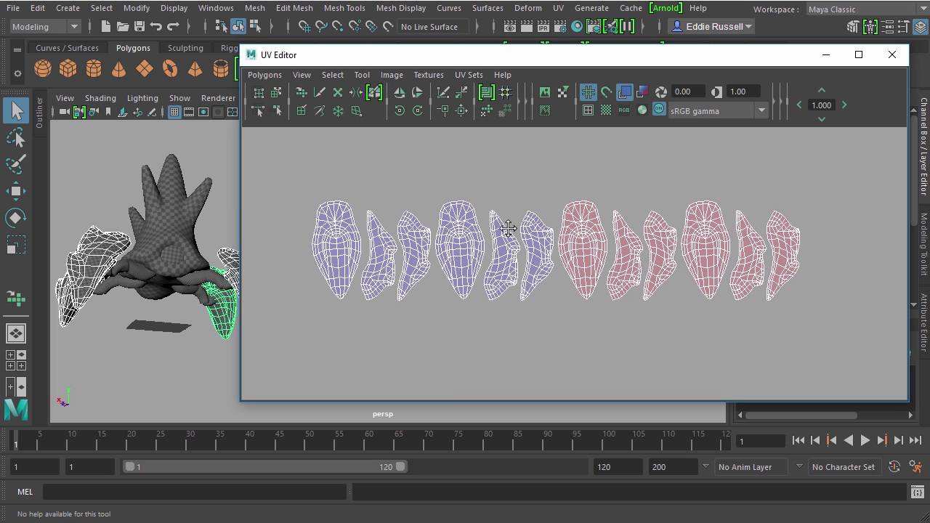
drag(505, 62, 385, 51)
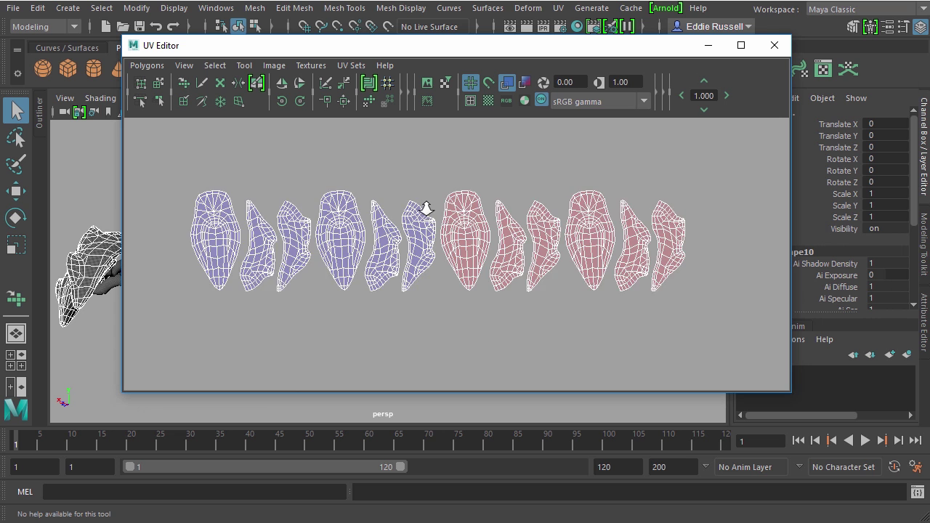
scroll(465, 247, up, 2)
alt+middle_drag(472, 248, 465, 239)
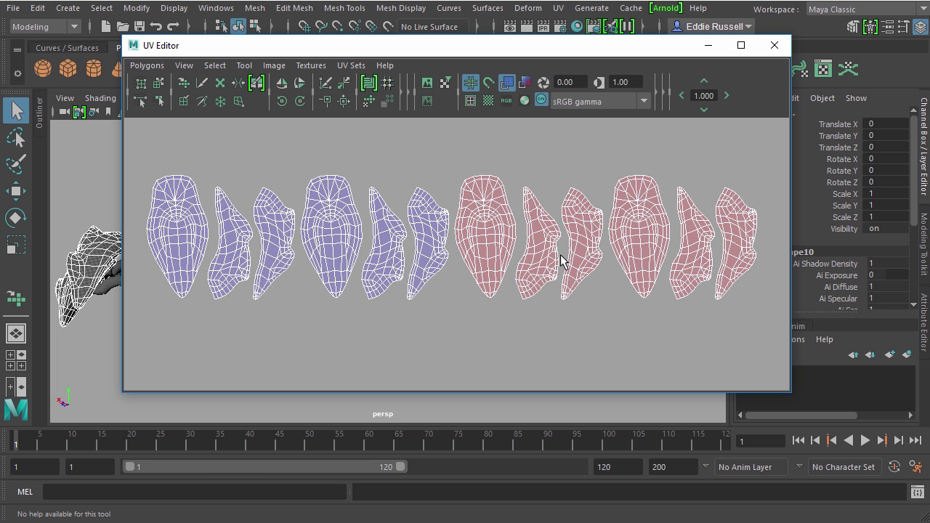
alt+right_drag(556, 284, 421, 276)
alt+middle_drag(421, 276, 451, 273)
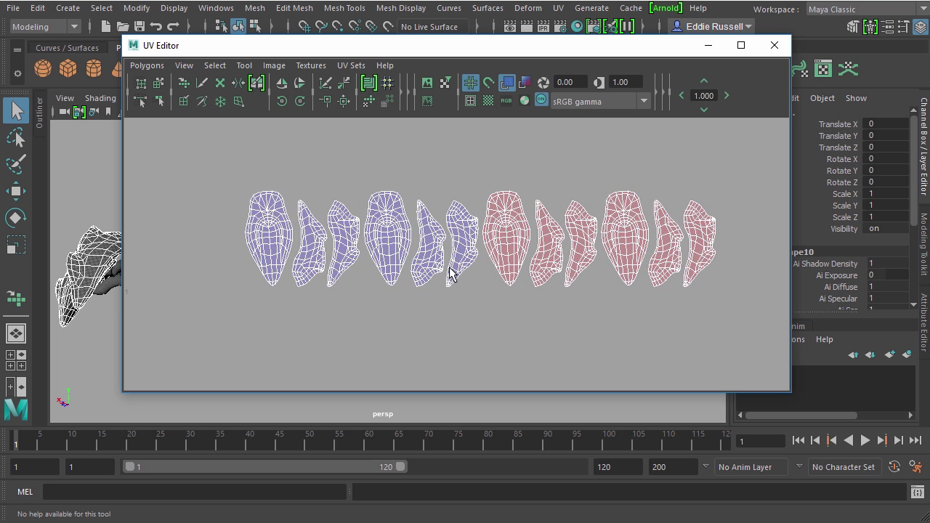